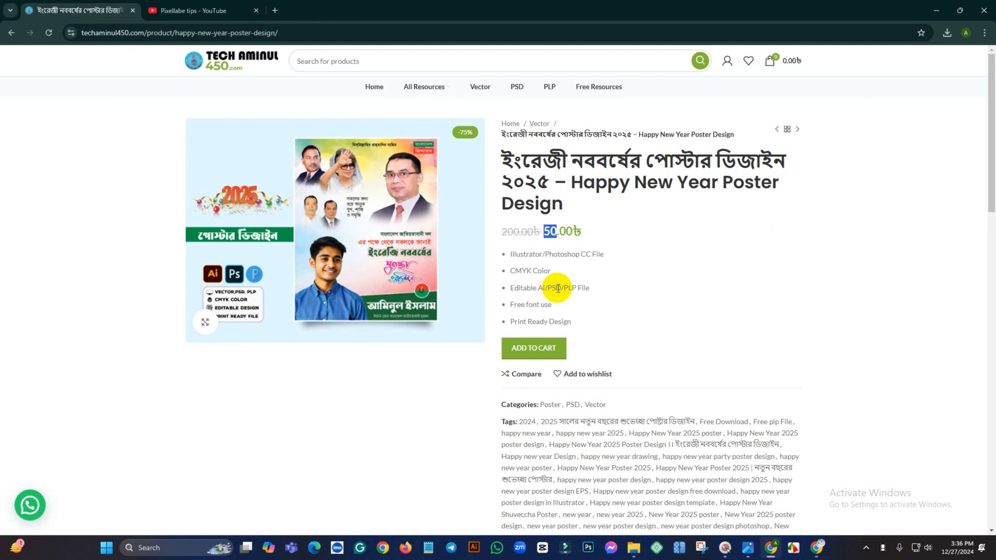
Add the Happy New Year Poster Design to the cart and proceed to checkout
drag(563, 287, 538, 288)
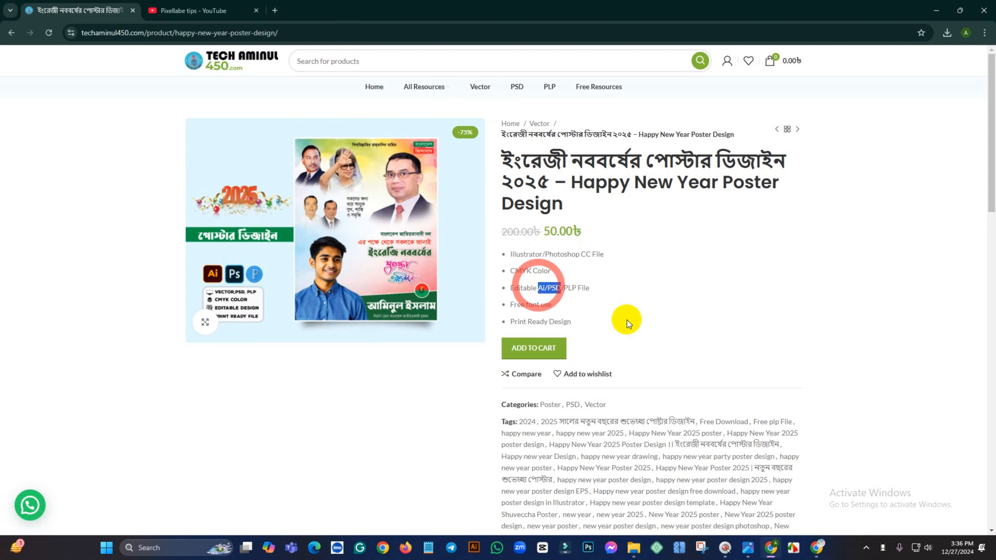
click(708, 253)
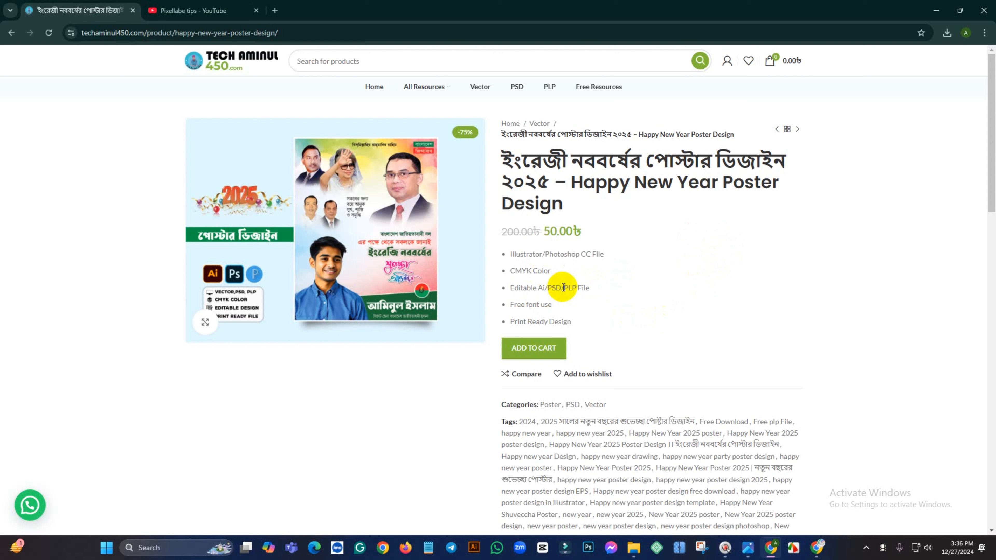
drag(992, 208, 992, 506)
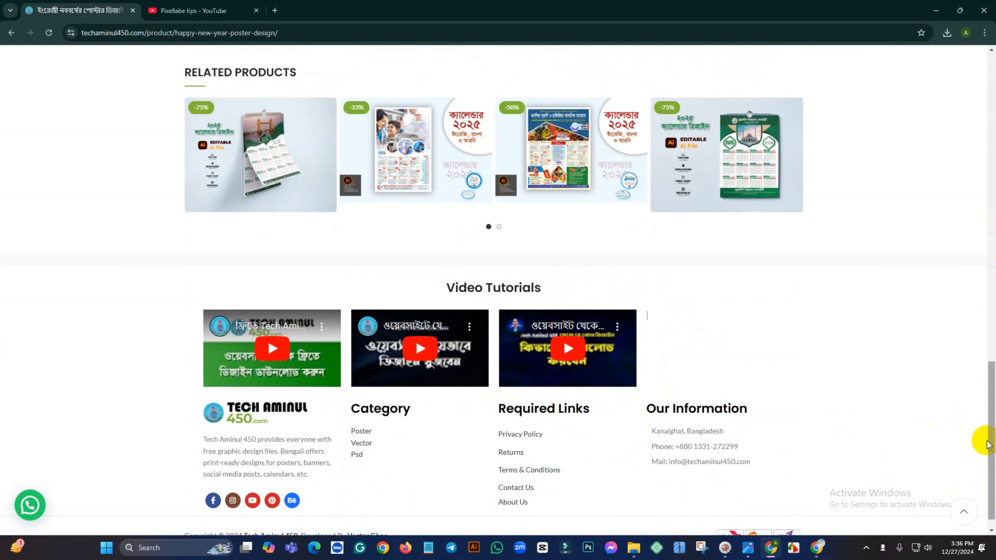
drag(988, 441, 985, 74)
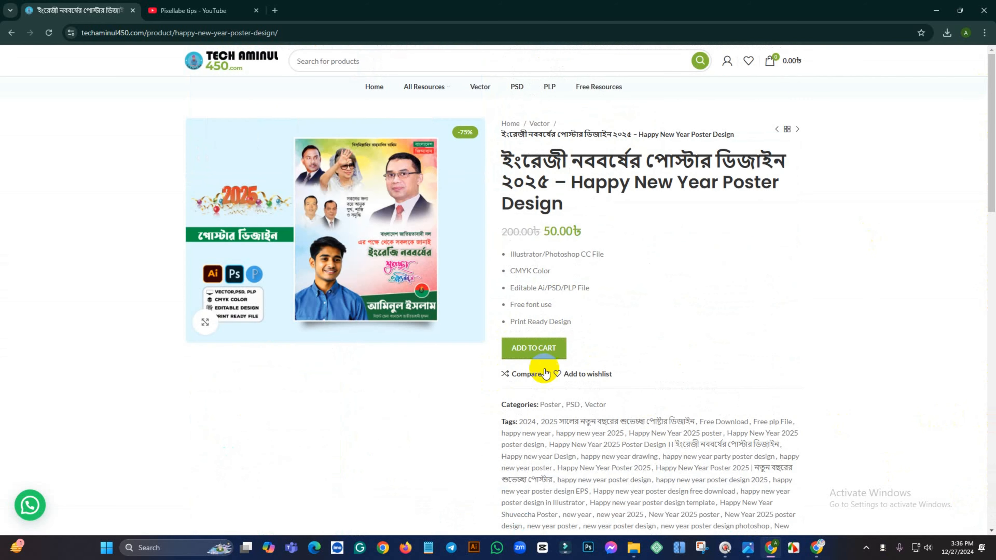
click(553, 353)
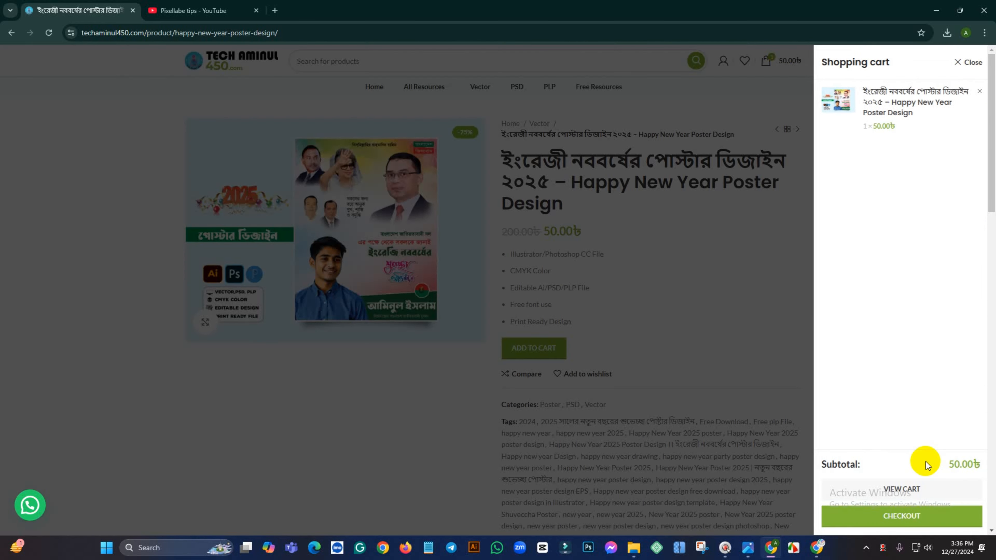
click(894, 516)
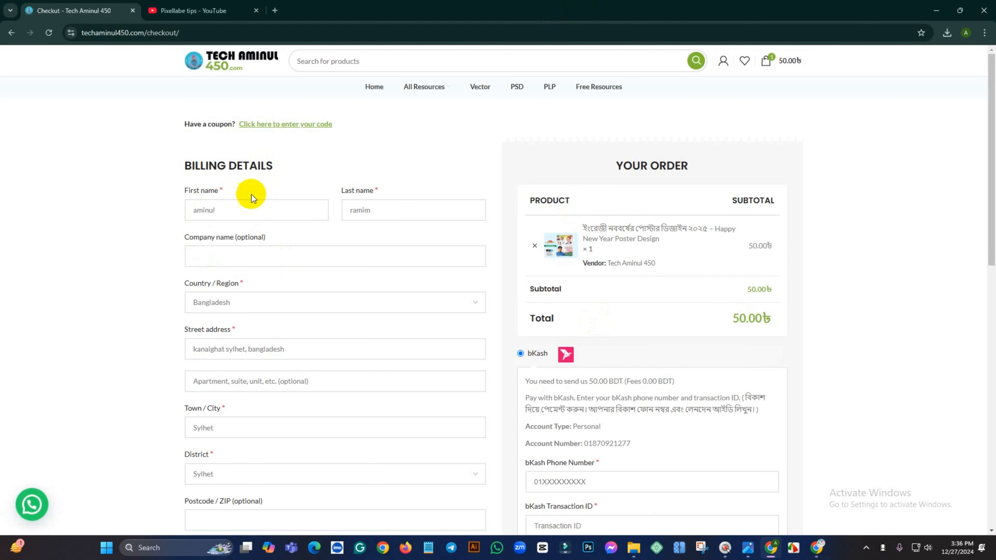
Review the prefilled billing details on the checkout form, especially the name, phone and email address fields
scroll(259, 195, down, 5)
scroll(261, 195, down, 3)
scroll(278, 338, up, 8)
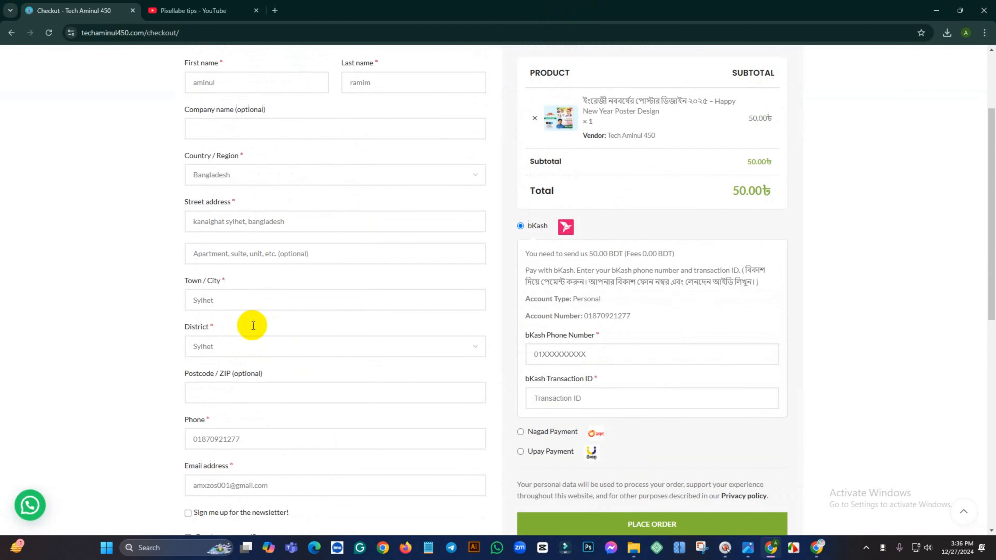
click(251, 209)
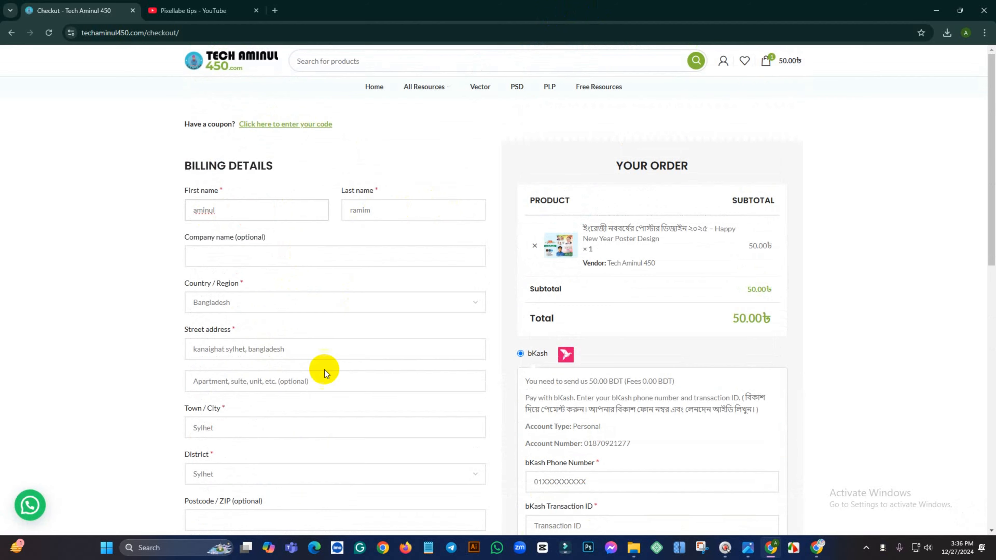
scroll(327, 353, down, 3)
scroll(332, 328, down, 3)
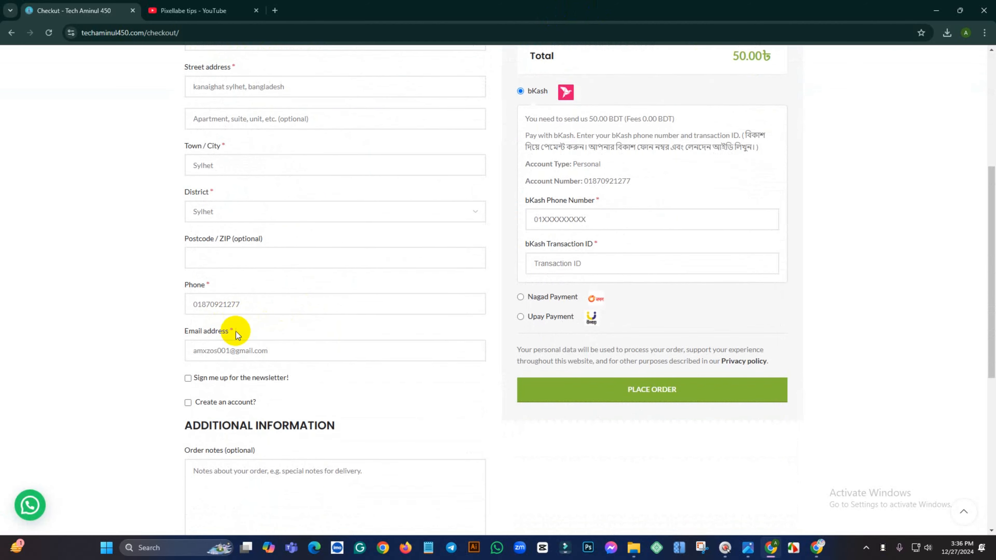
scroll(235, 332, down, 3)
drag(251, 202, 198, 204)
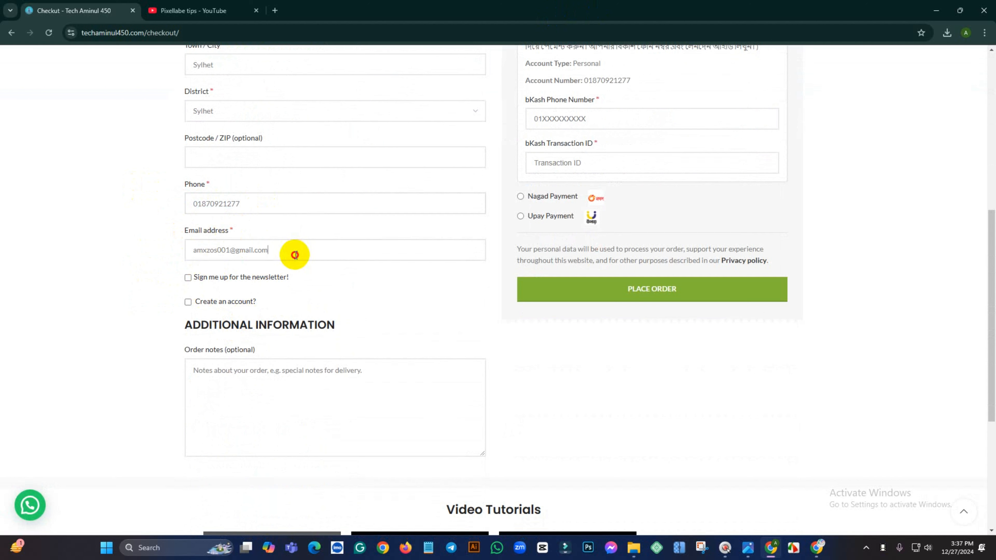
drag(295, 255, 188, 258)
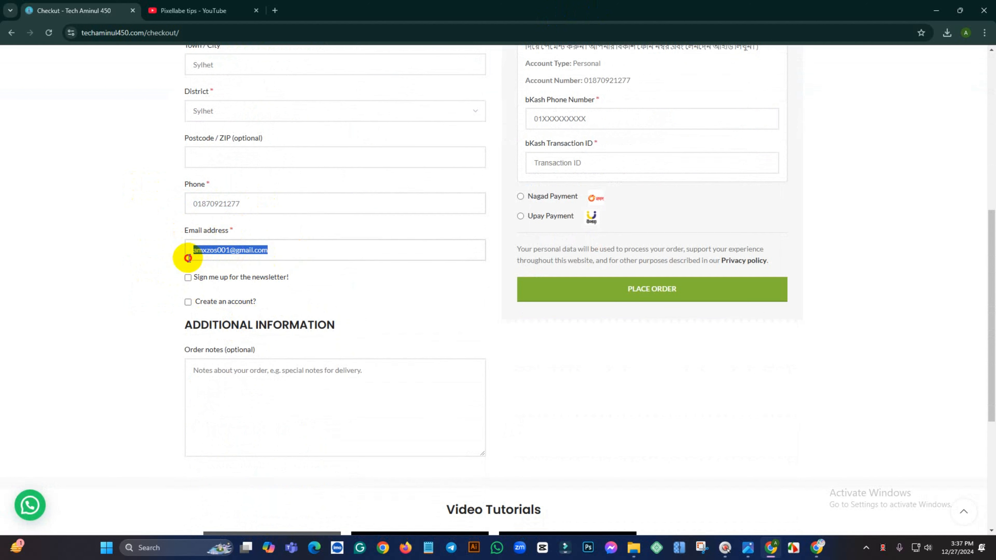
click(307, 255)
drag(315, 250, 180, 256)
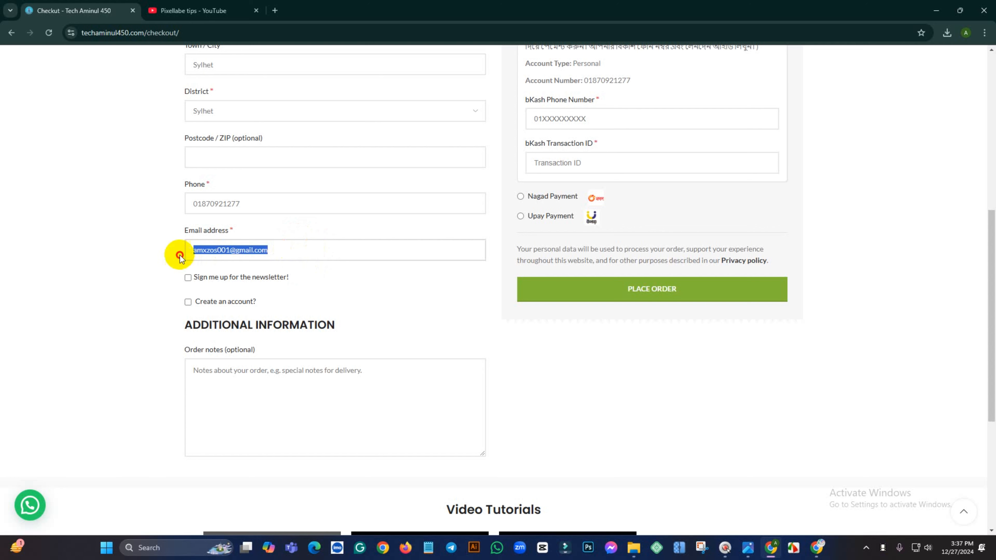
click(149, 256)
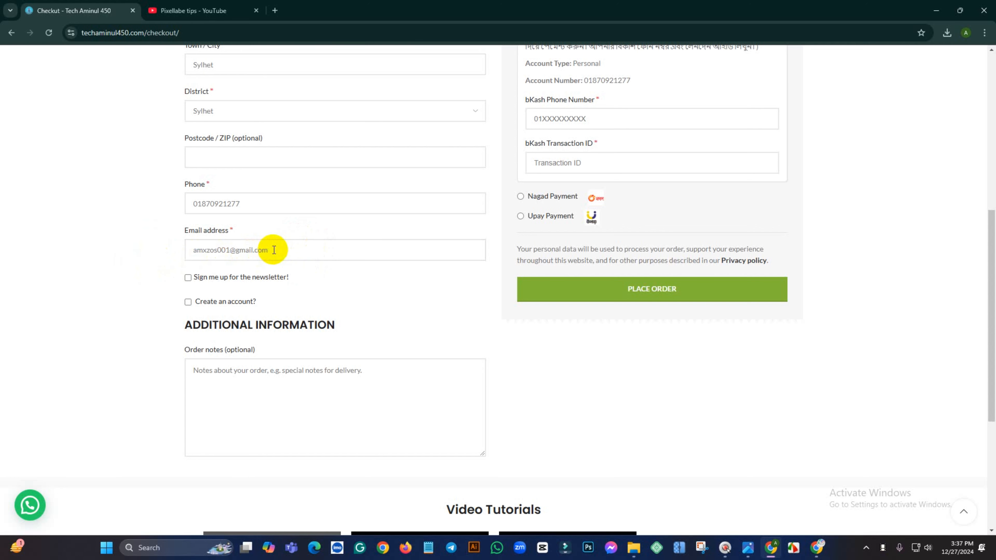
drag(275, 250, 193, 252)
click(142, 270)
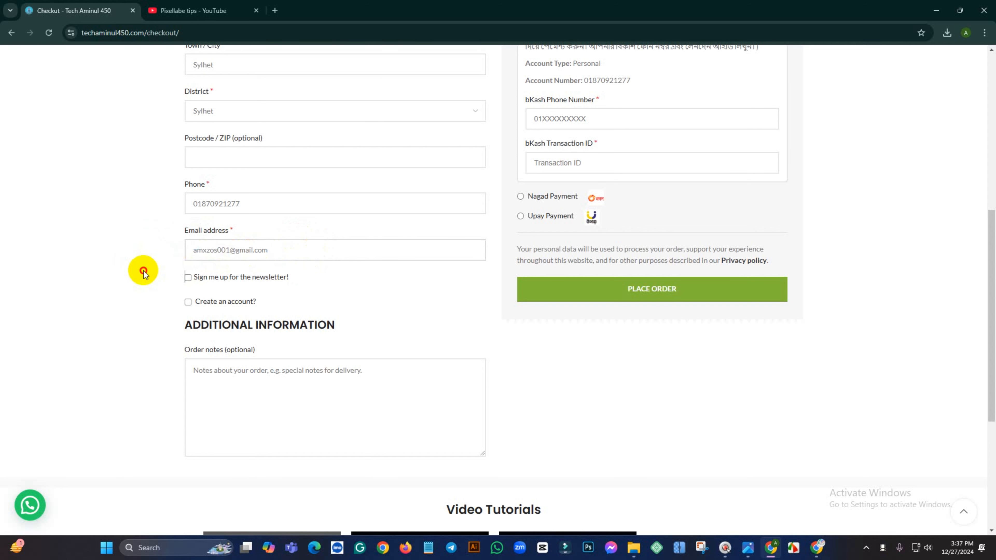
Opt in to the newsletter sign-up in the billing details
click(188, 277)
scroll(500, 415, up, 4)
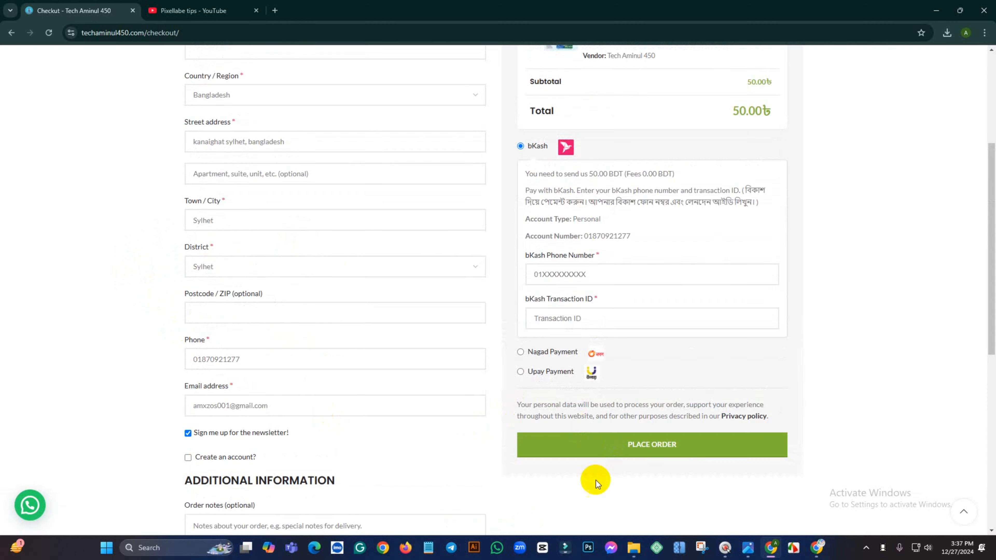
scroll(596, 478, down, 3)
click(191, 352)
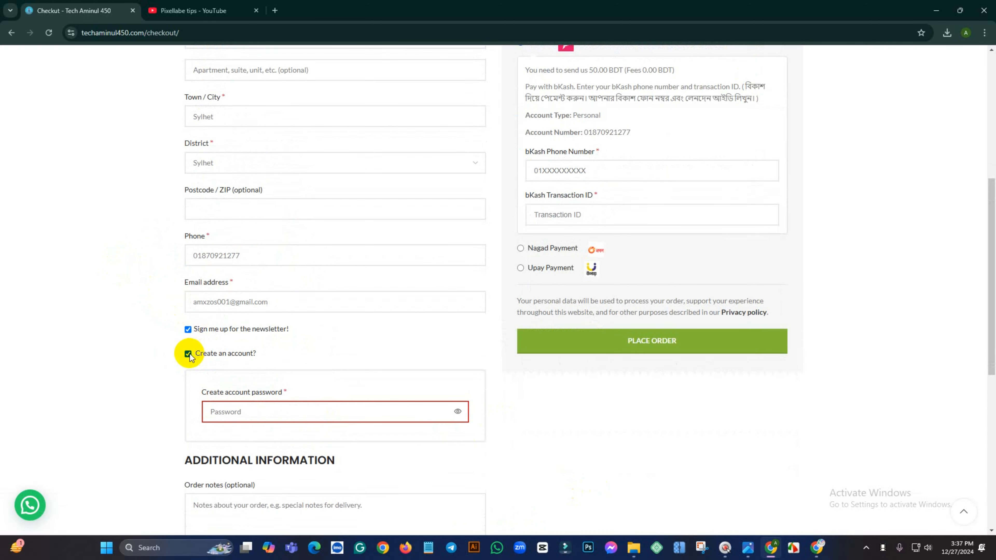
click(188, 354)
click(188, 353)
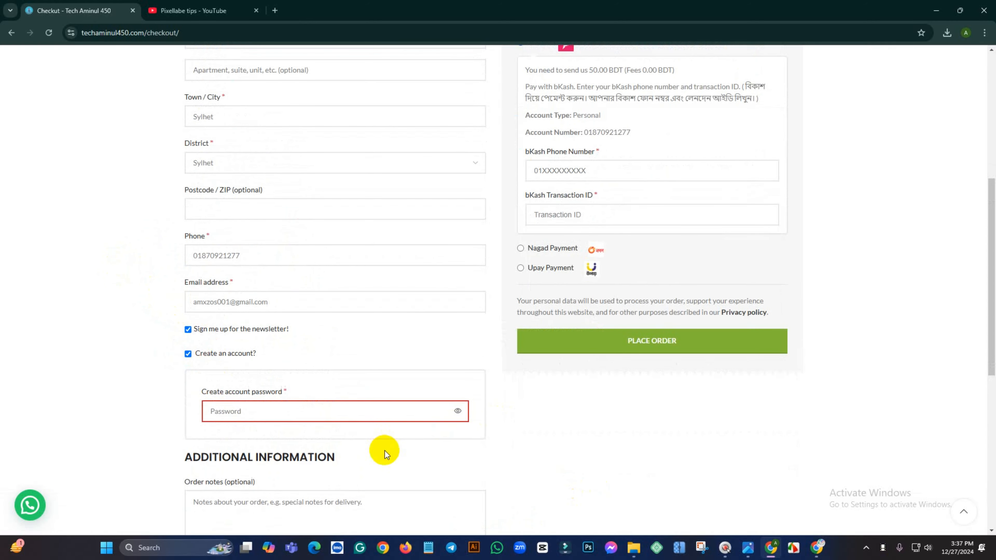
click(396, 410)
click(188, 353)
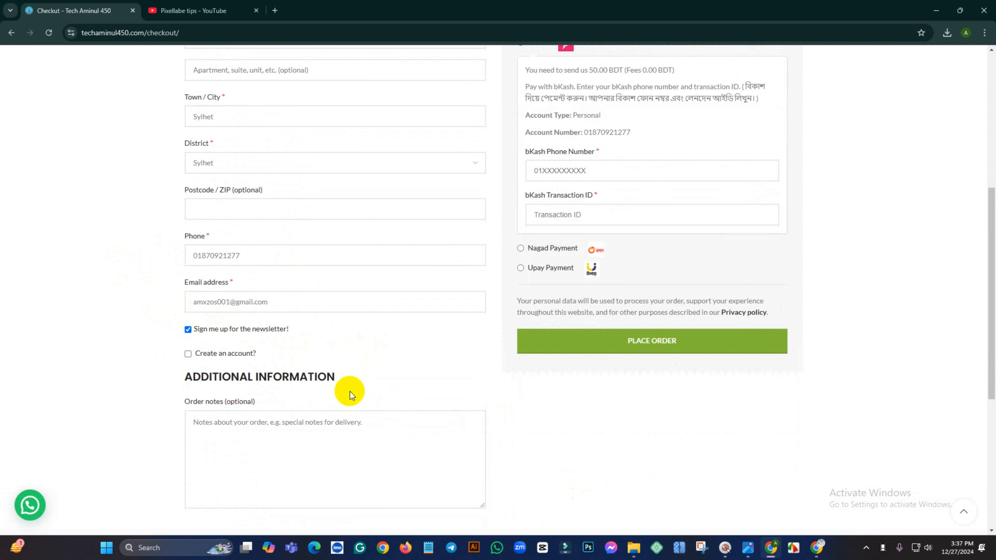
Fill in the bKash phone number and bKash transaction ID for the payment, and place the order
scroll(349, 385, up, 2)
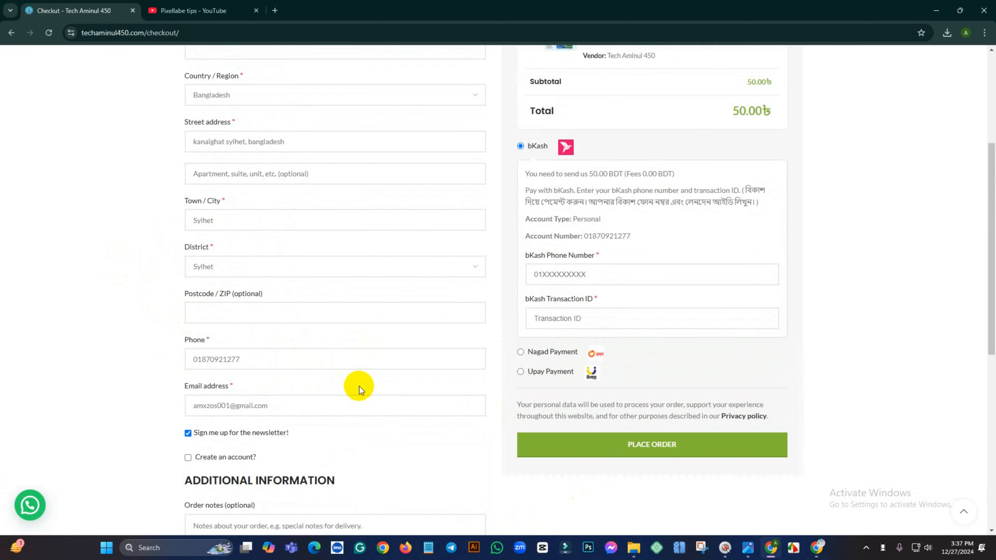
scroll(338, 379, up, 2)
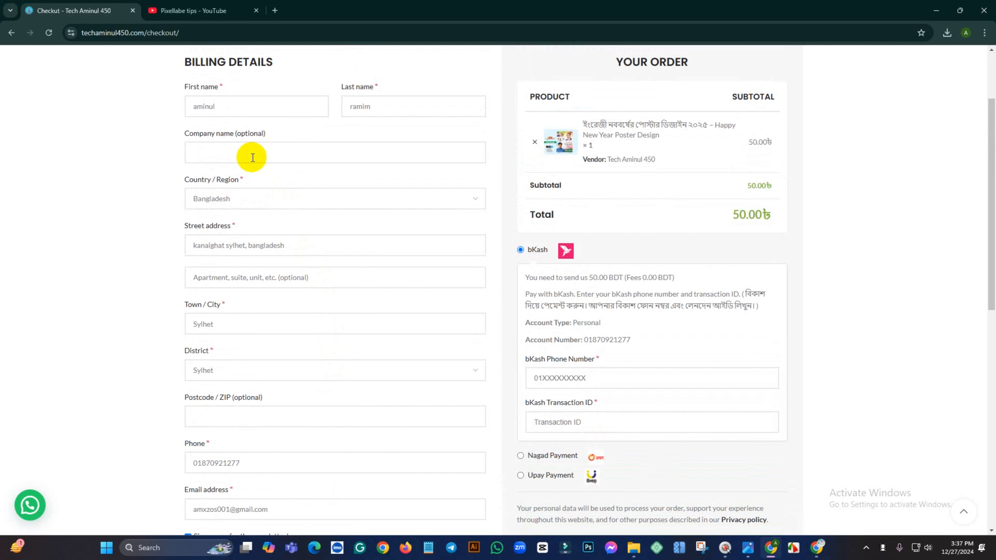
scroll(315, 297, down, 2)
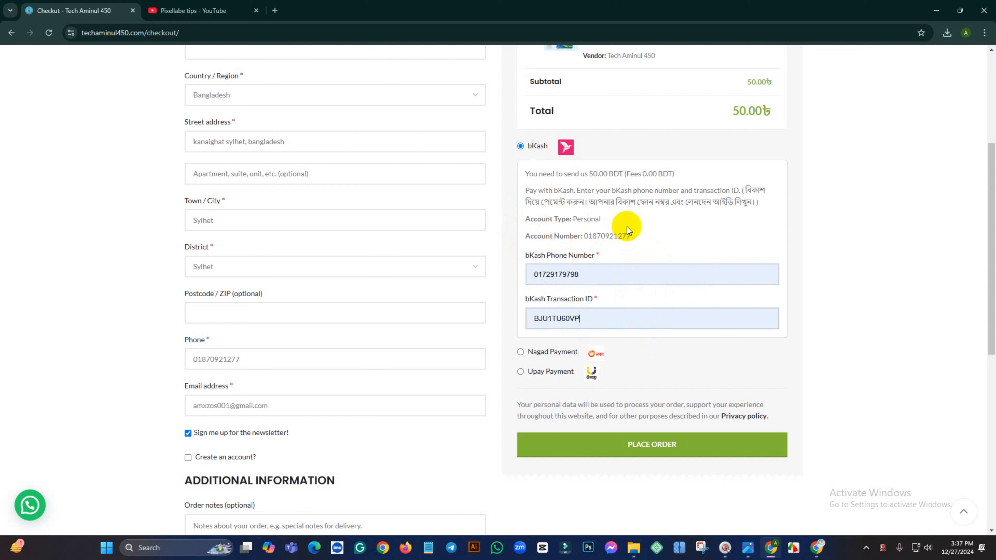
drag(639, 236, 578, 236)
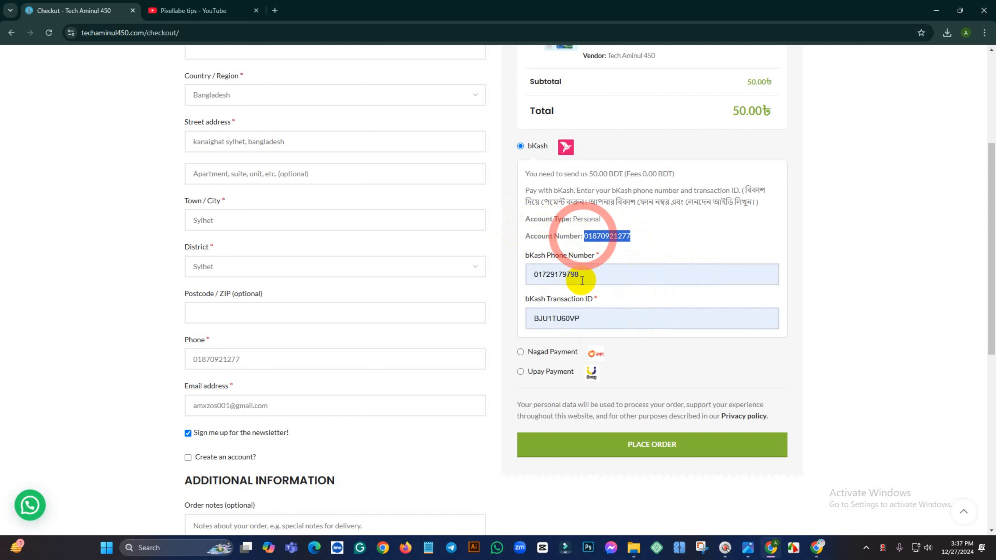
drag(584, 274, 530, 274)
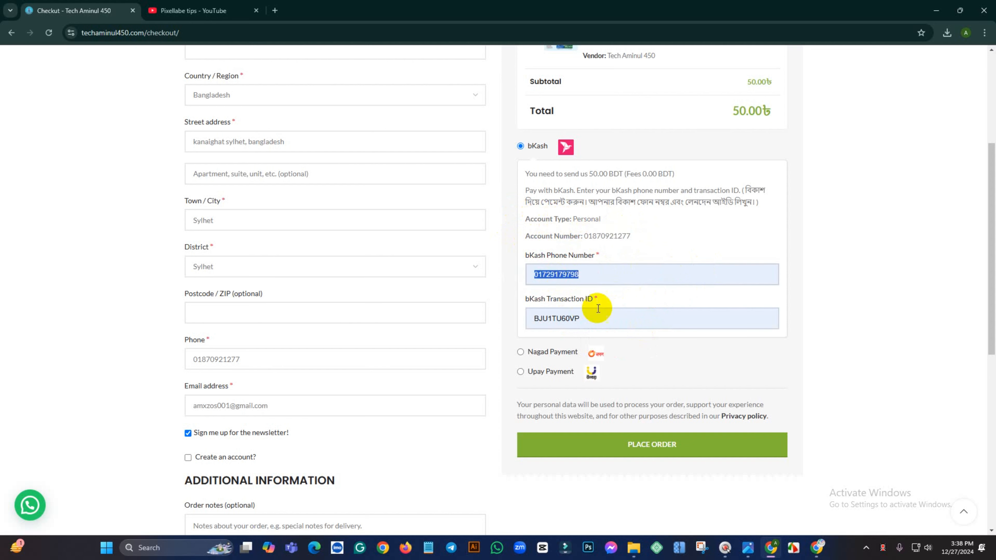
drag(597, 316, 526, 323)
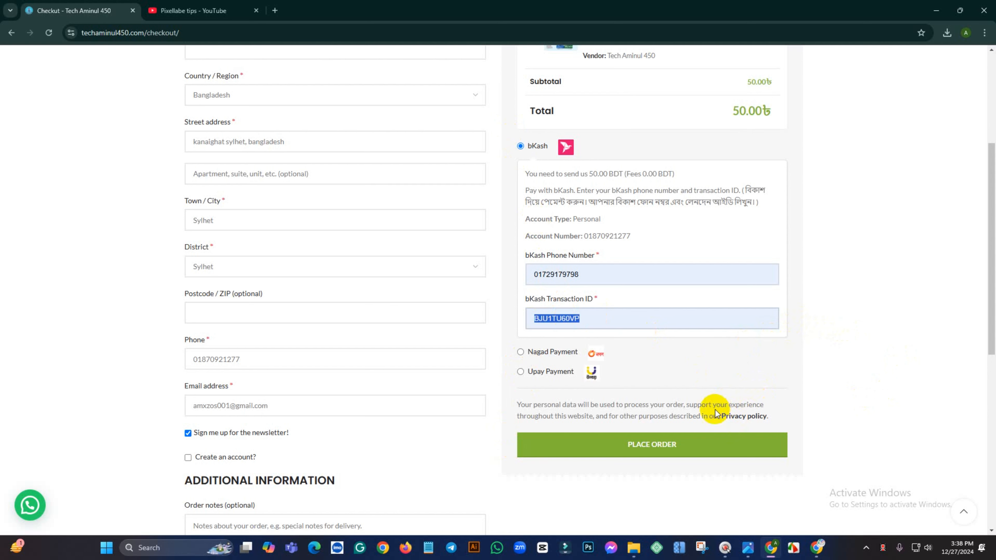
click(611, 453)
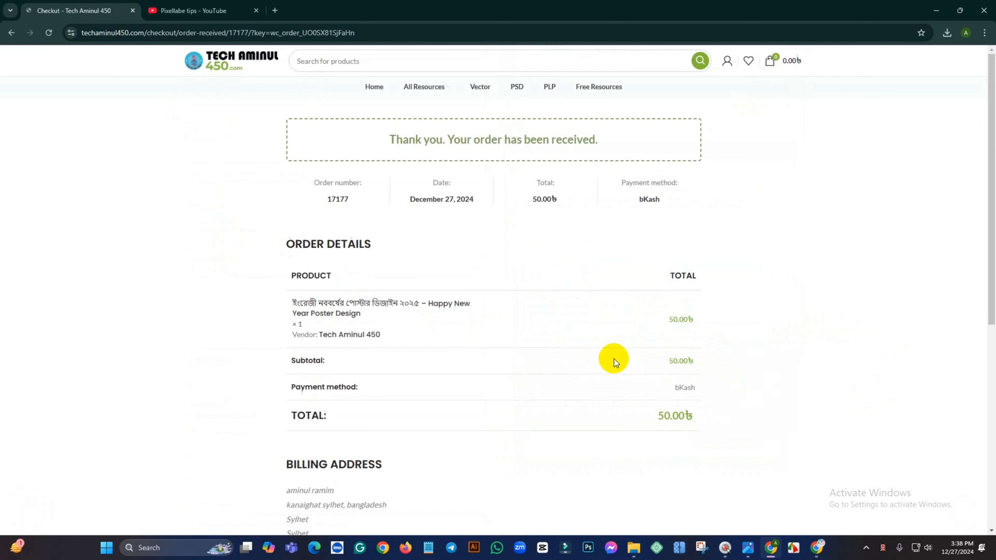
Examine the order confirmation page, including the received message, order details and the phone number in the billing address
drag(380, 143, 600, 140)
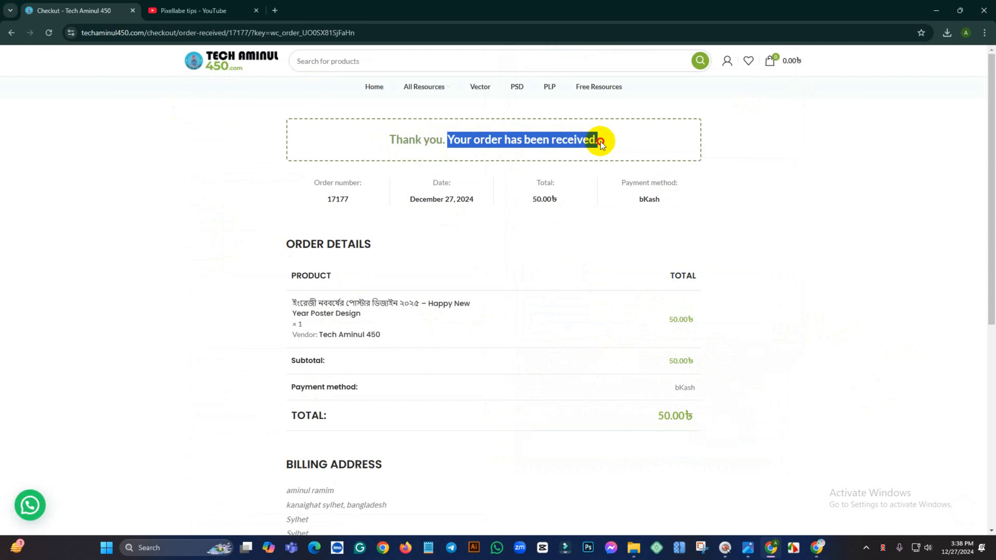
click(790, 191)
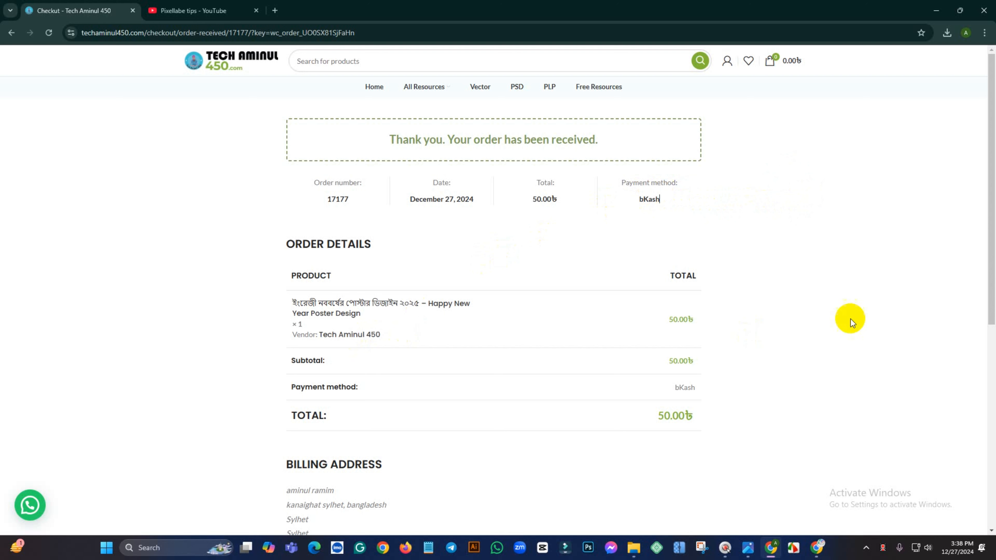
scroll(802, 282, down, 3)
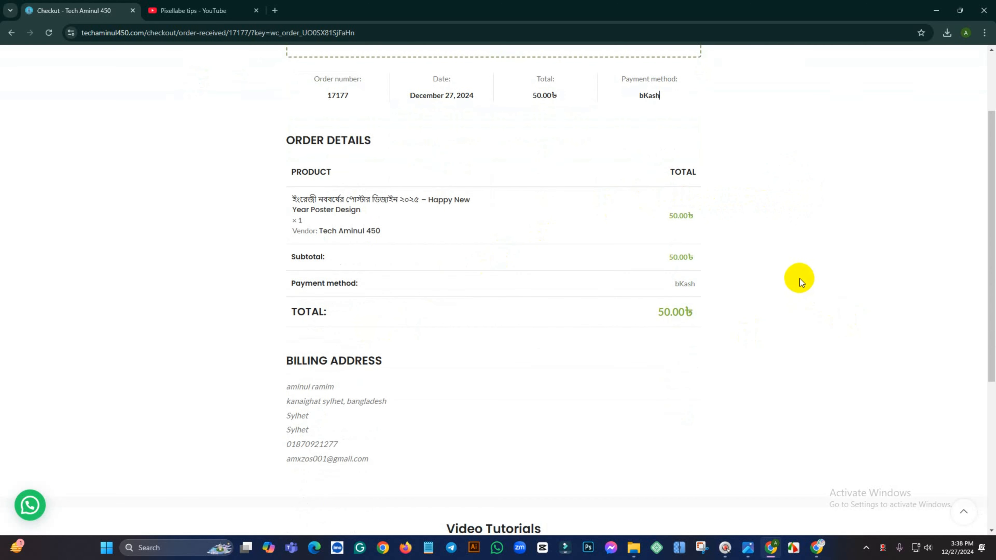
scroll(727, 306, up, 2)
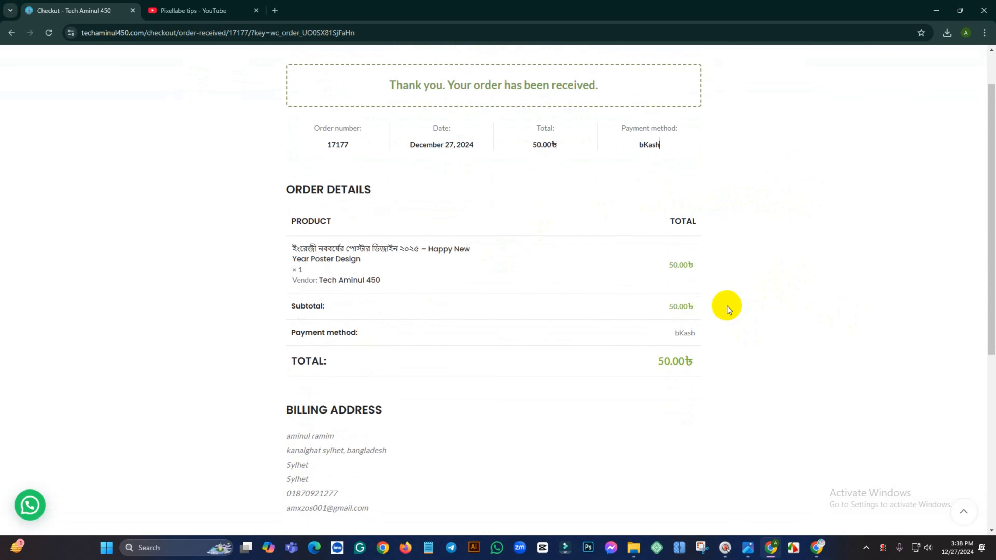
scroll(727, 306, up, 1)
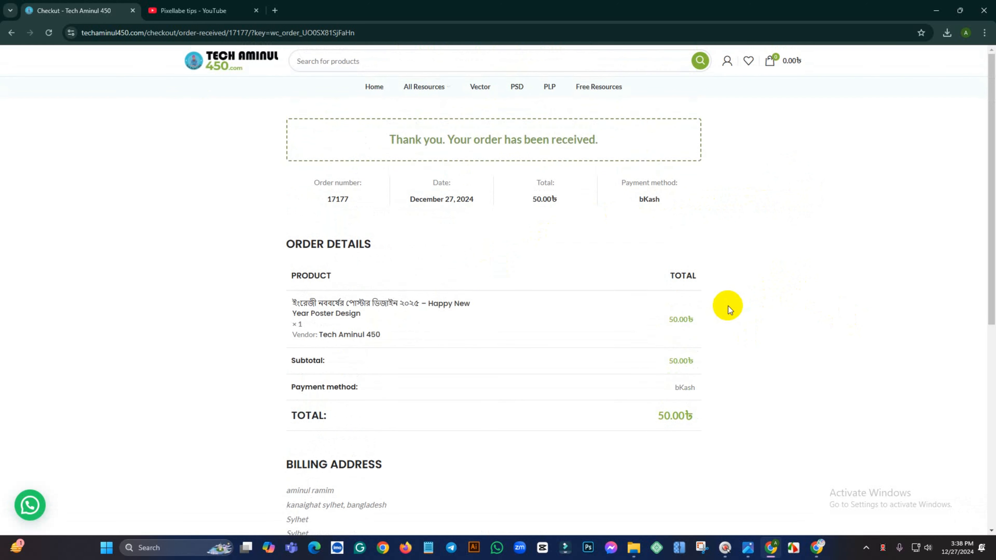
scroll(711, 304, down, 3)
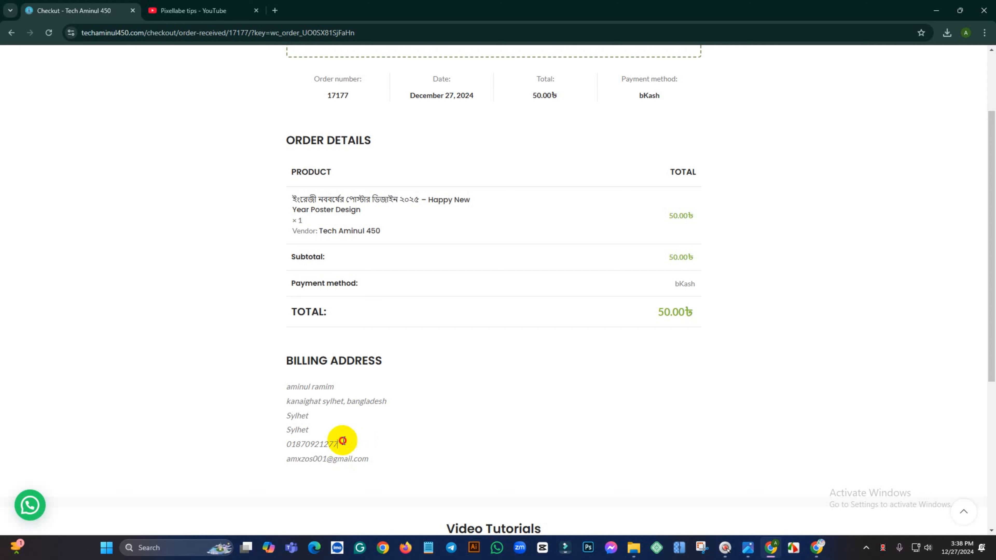
drag(342, 441, 282, 445)
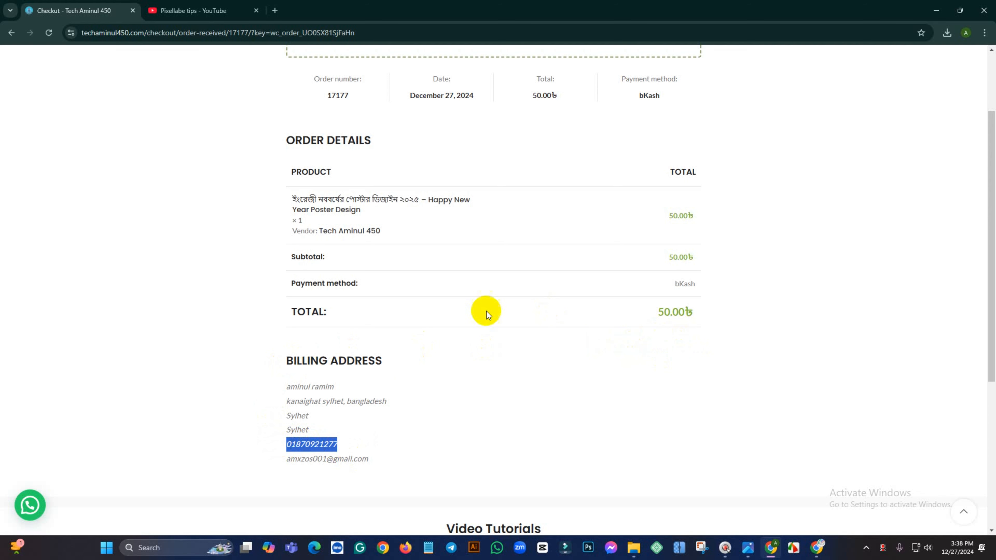
click(964, 514)
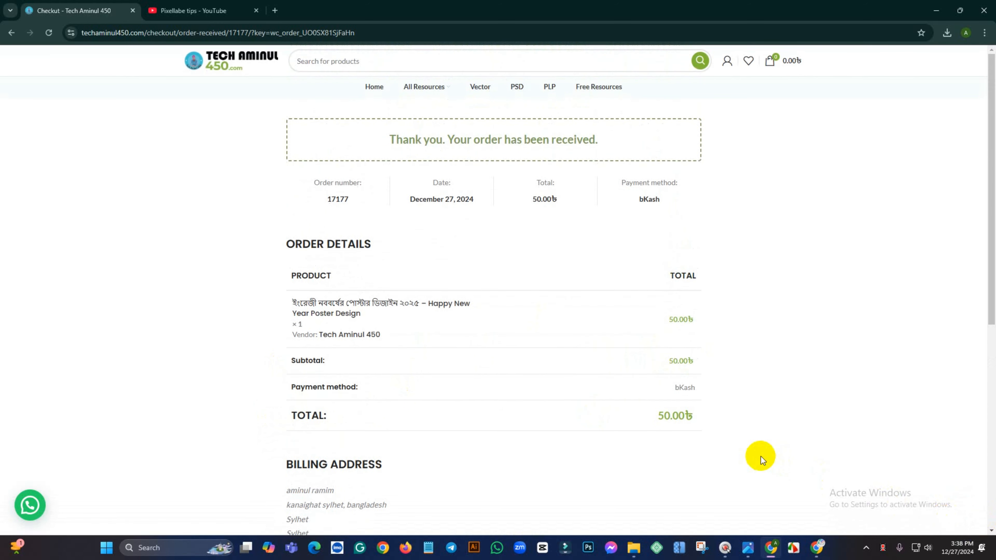
scroll(761, 457, down, 3)
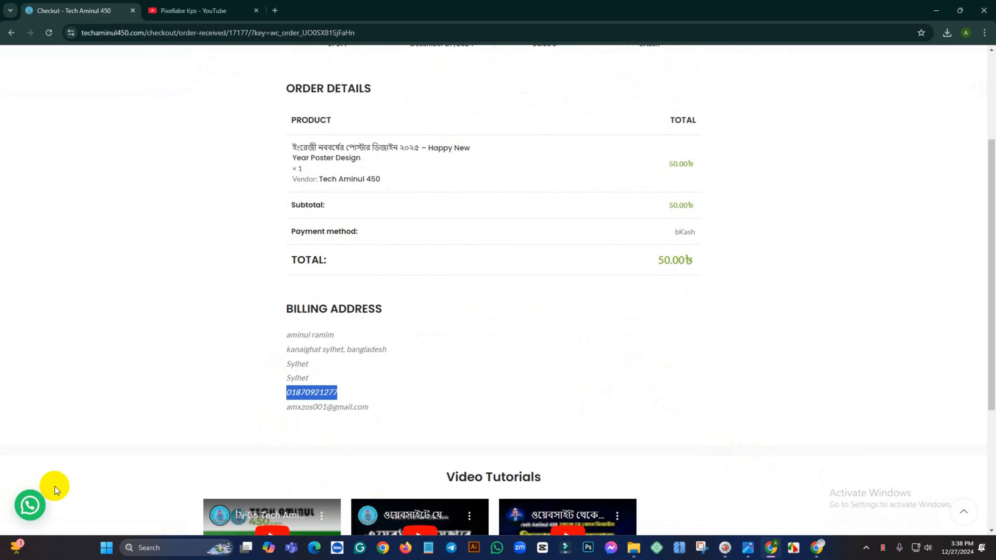
scroll(254, 455, up, 2)
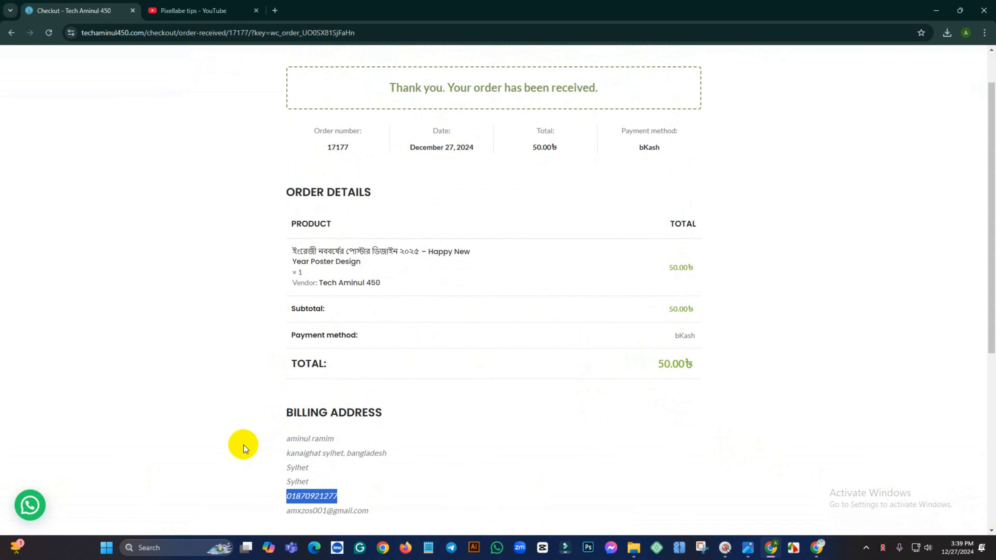
Clear the text selection and reload the order confirmation page to refresh the order's contents
click(829, 429)
scroll(824, 431, down, 1)
scroll(822, 438, up, 1)
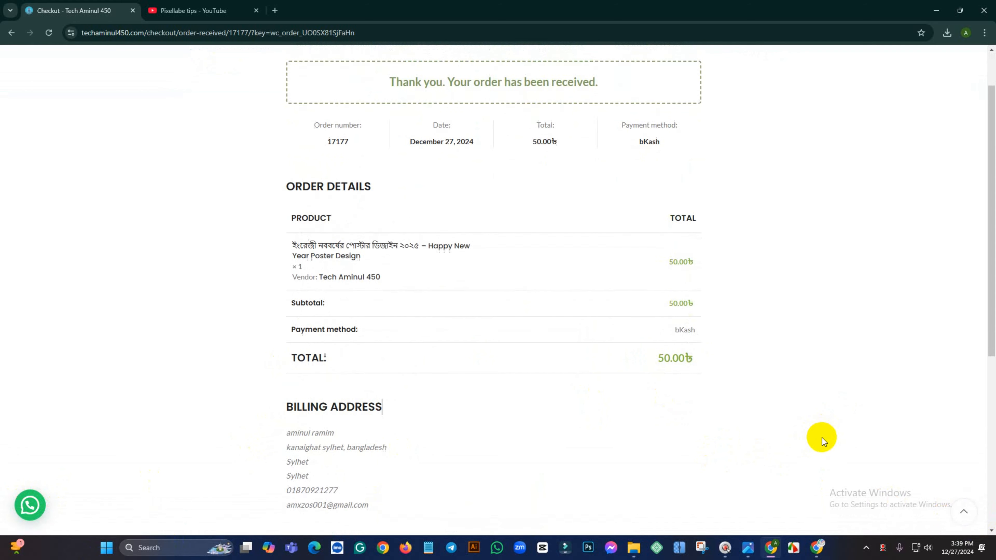
scroll(822, 438, up, 1)
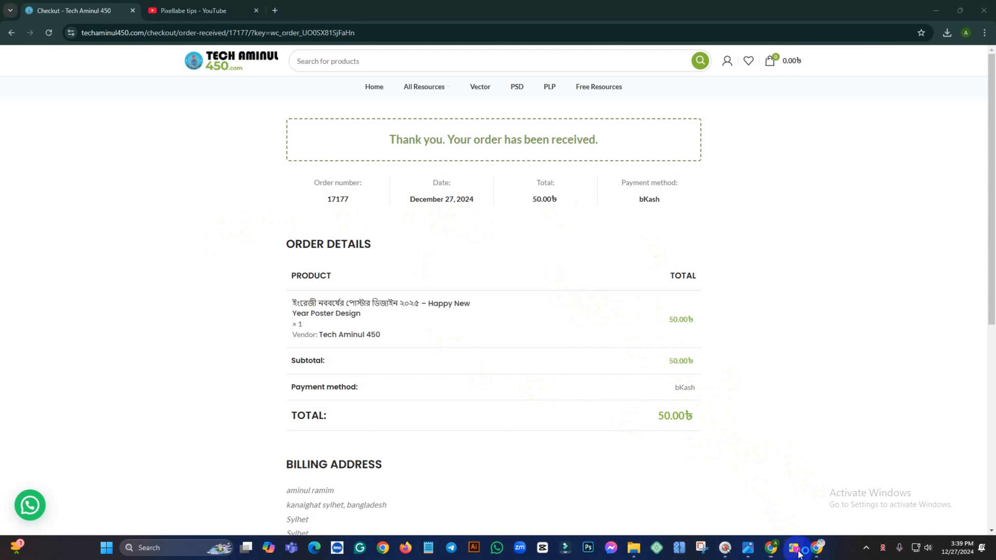
click(46, 35)
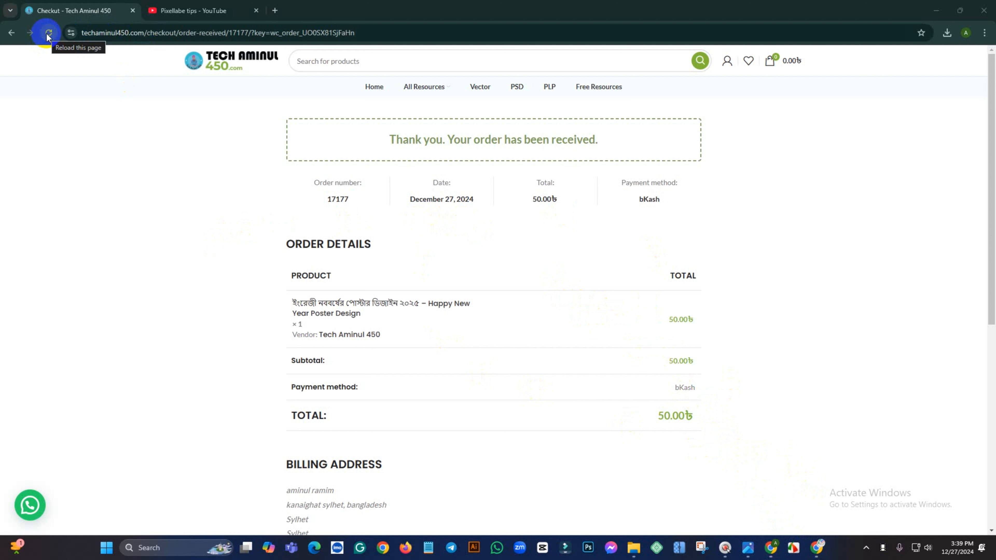
click(46, 35)
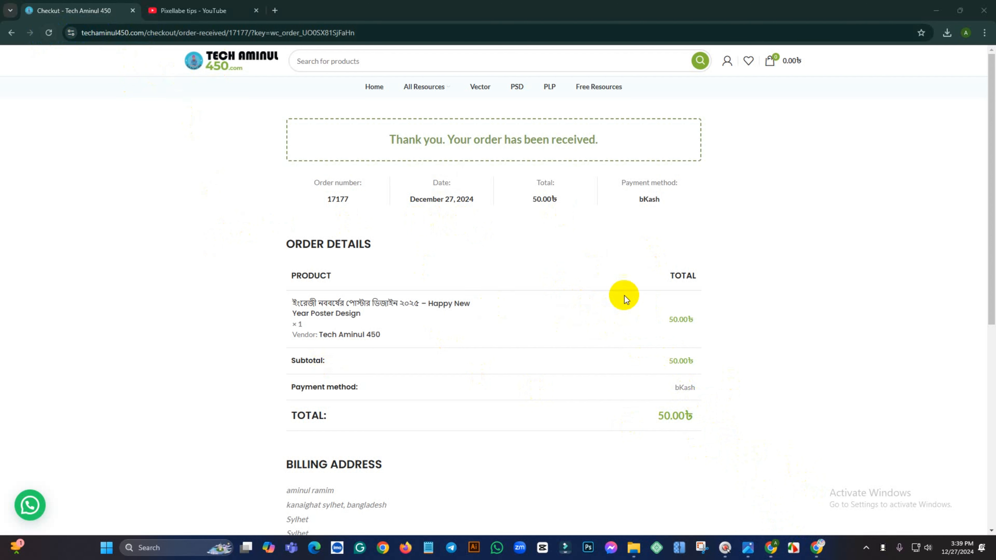
click(27, 33)
click(51, 32)
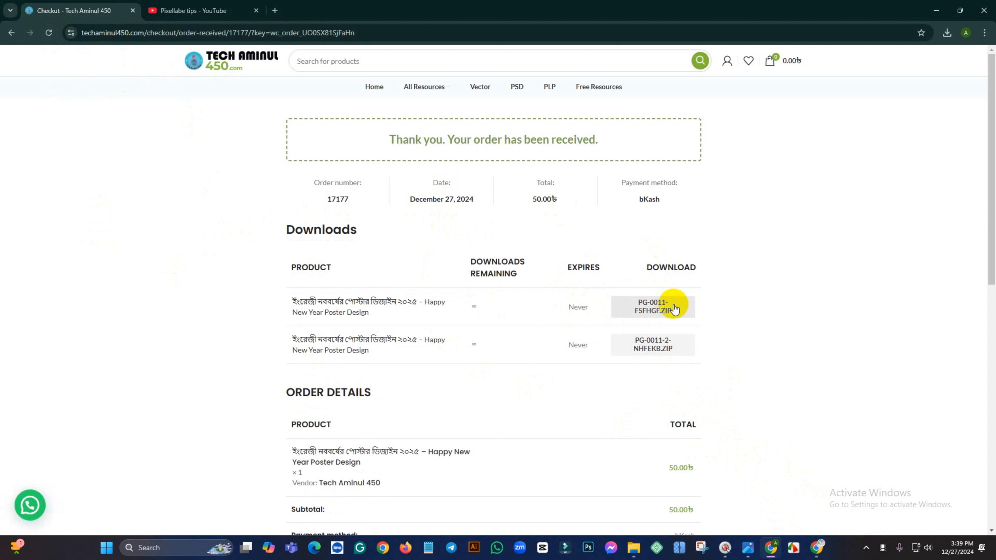
Examine the Downloads table, checking both Happy New Year Poster Design entries and their download column
drag(300, 297, 456, 325)
drag(250, 352, 405, 349)
click(815, 338)
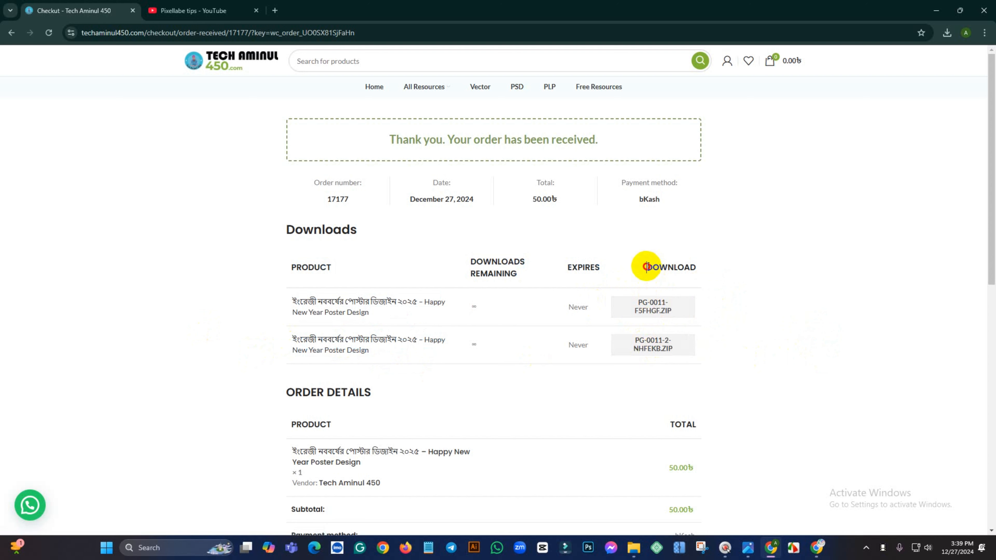
drag(649, 267, 703, 267)
click(738, 290)
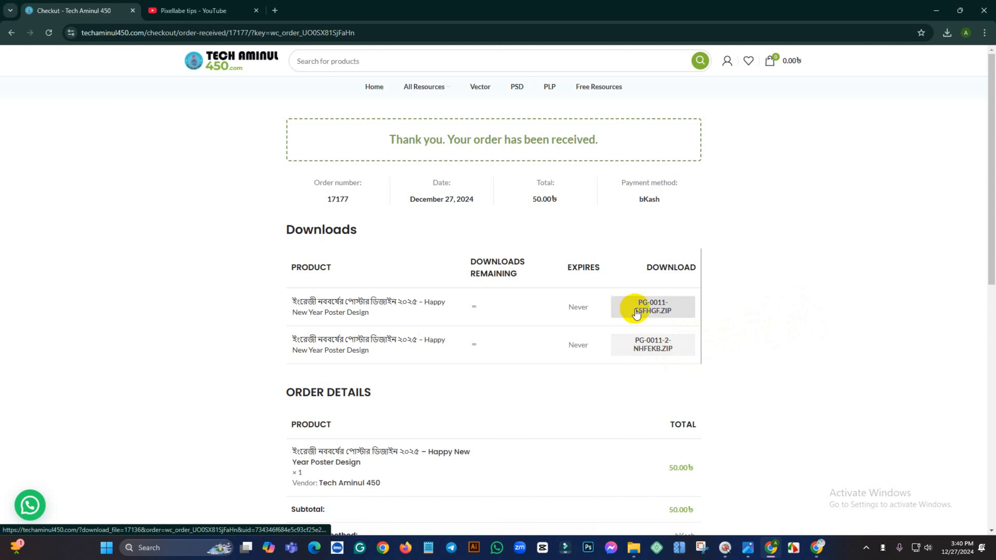
Download the PG-0011-F5FHGF.ZIP file from the order page and check its progress in the recent download history
click(647, 311)
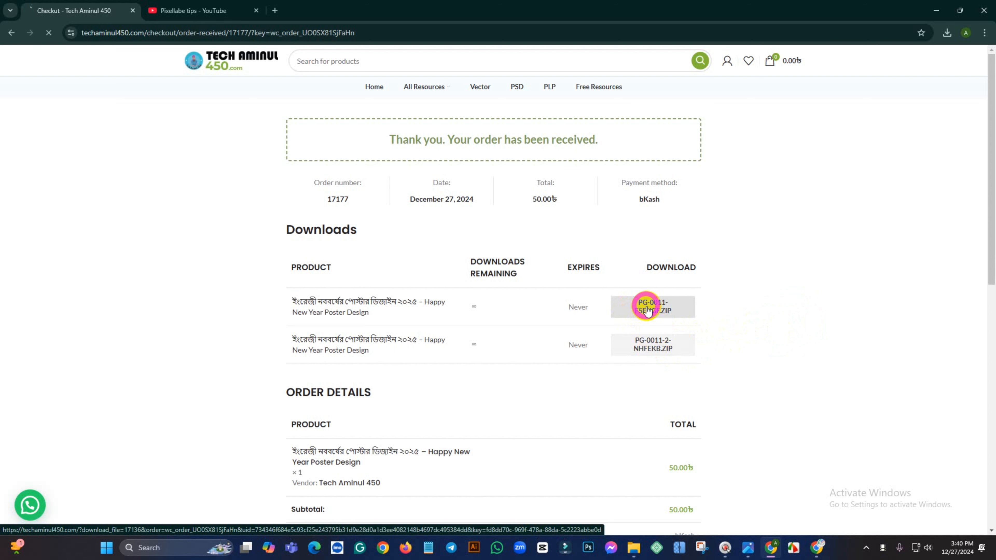
click(947, 32)
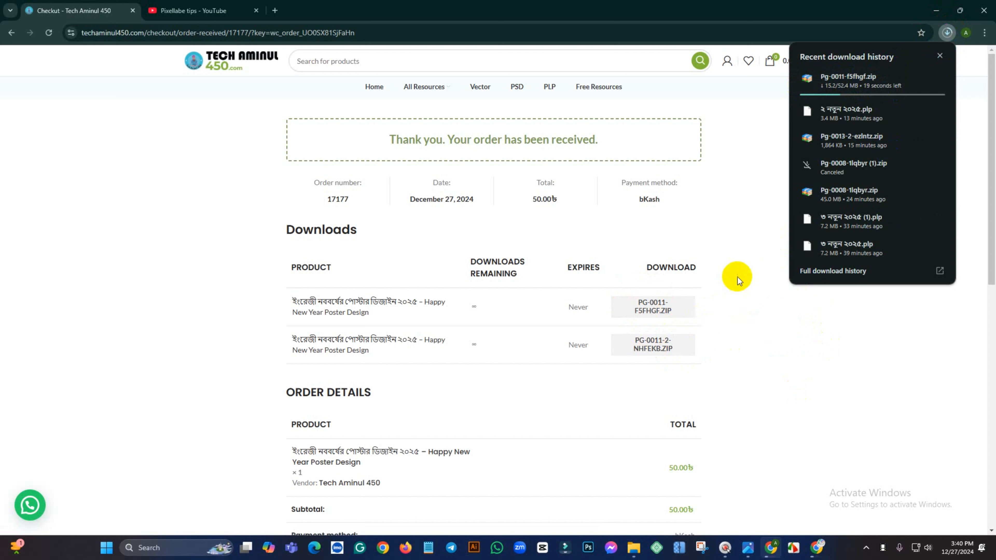
click(878, 240)
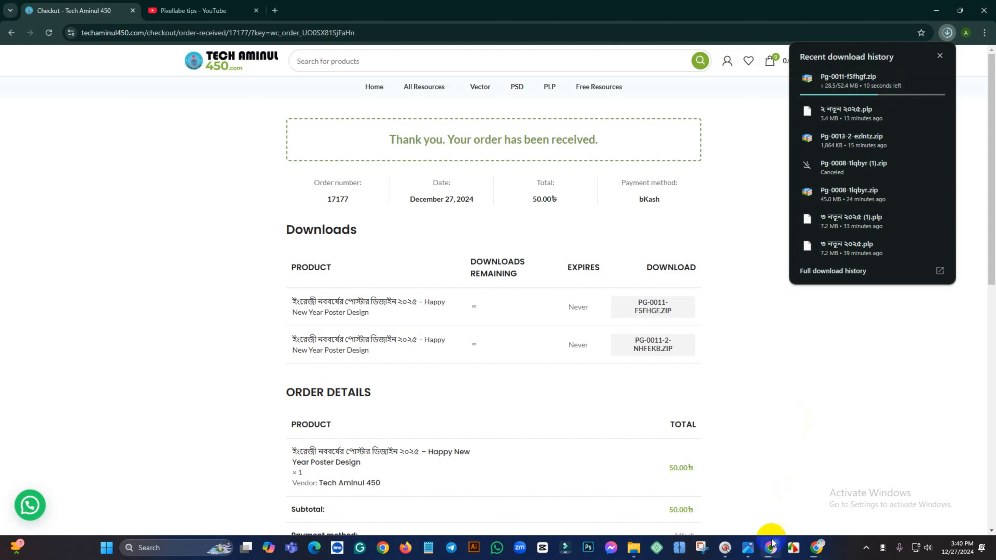
Switch to the Gmail inbox, open the newest "Your Tech Aminul 450 order is now complete" email and read through it
click(794, 549)
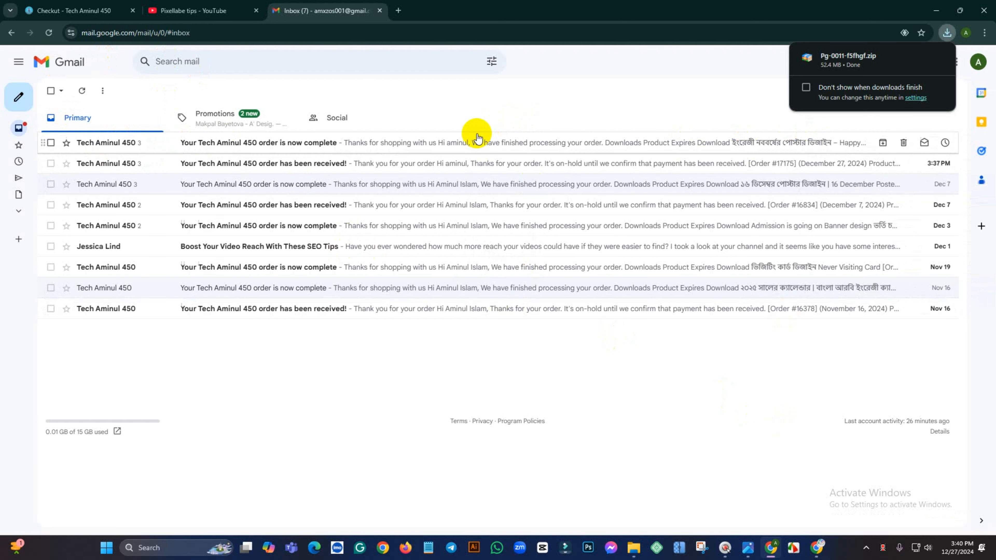
click(425, 146)
scroll(525, 375, down, 3)
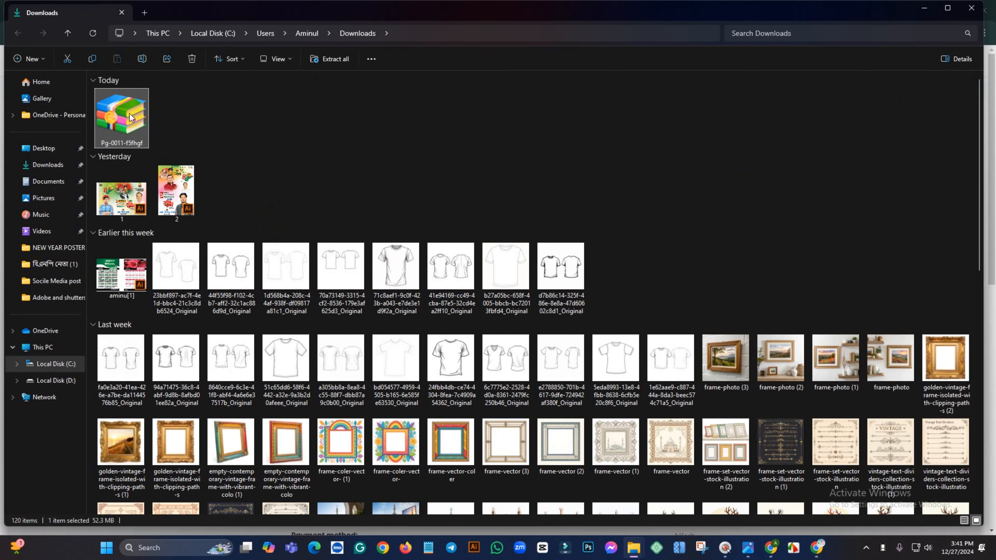
Extract the Pg-0011-f5fhgf archive in Downloads to the proposed destination folder
right_click(130, 117)
click(173, 197)
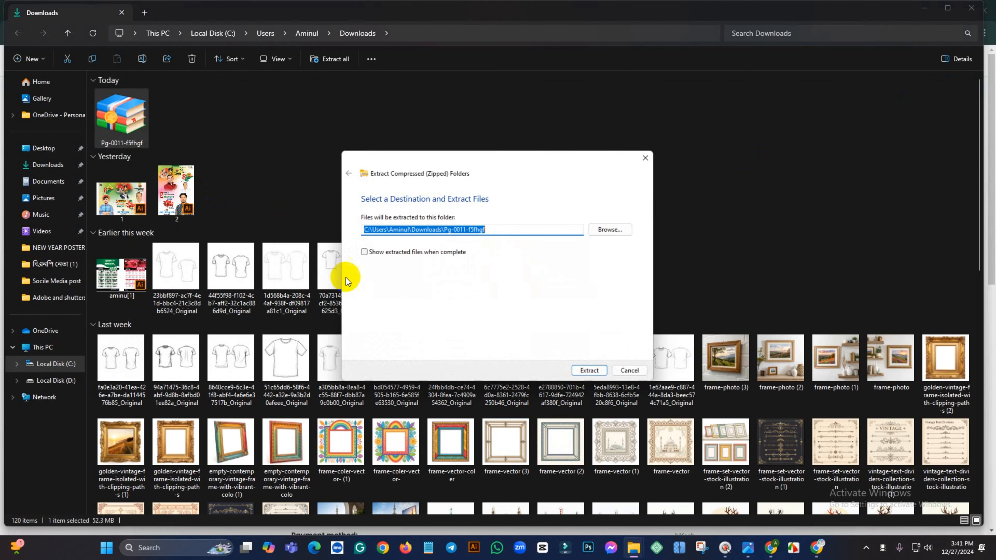
click(589, 370)
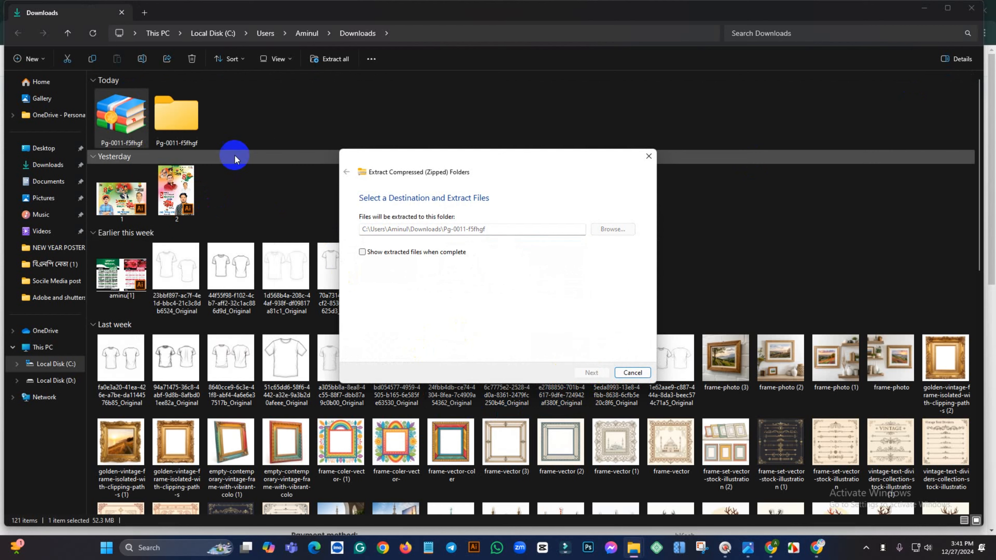
Open the Pg 0011 file from the extracted Pg-0011-f5fhgf folder in Illustrator, retaining the 9-slice scaling option for symbols
double_click(183, 115)
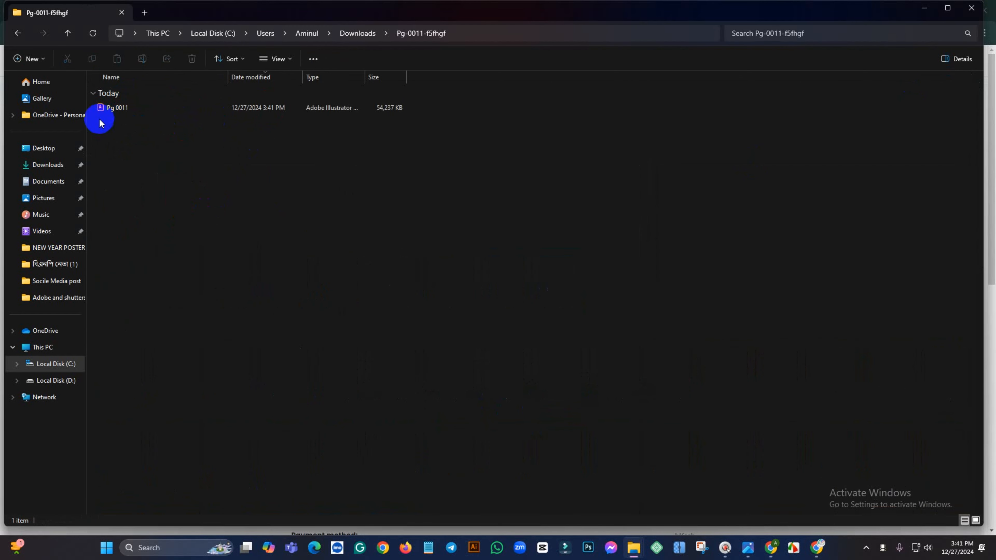
double_click(129, 107)
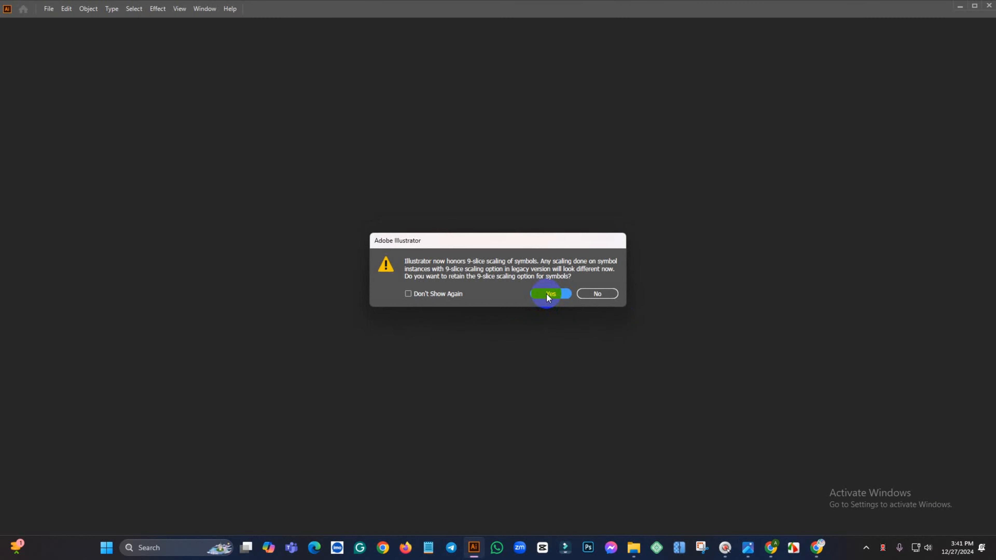
click(547, 294)
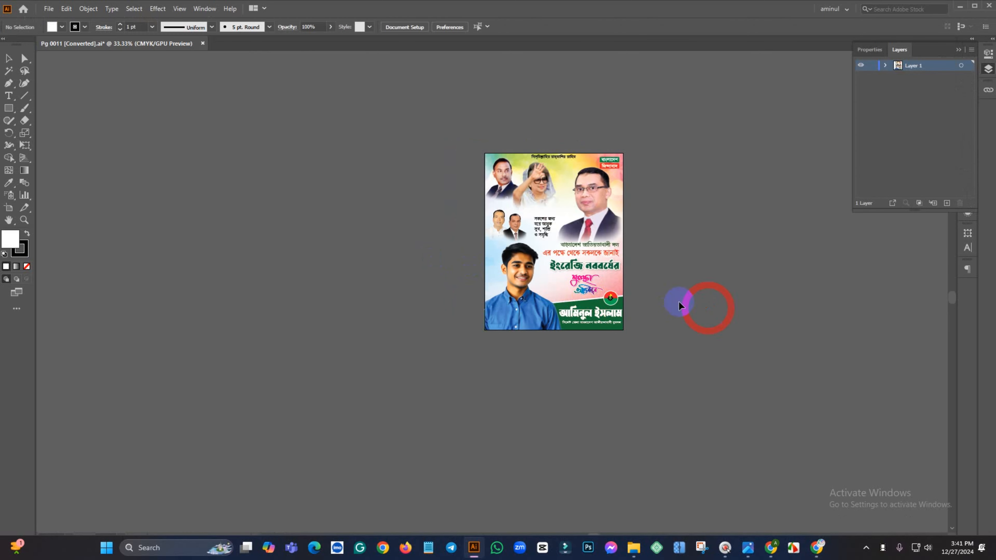
Select characters in the black four-line Bengali text beside the two small portraits with the Type tool
scroll(650, 256, up, 3)
scroll(647, 235, down, 5)
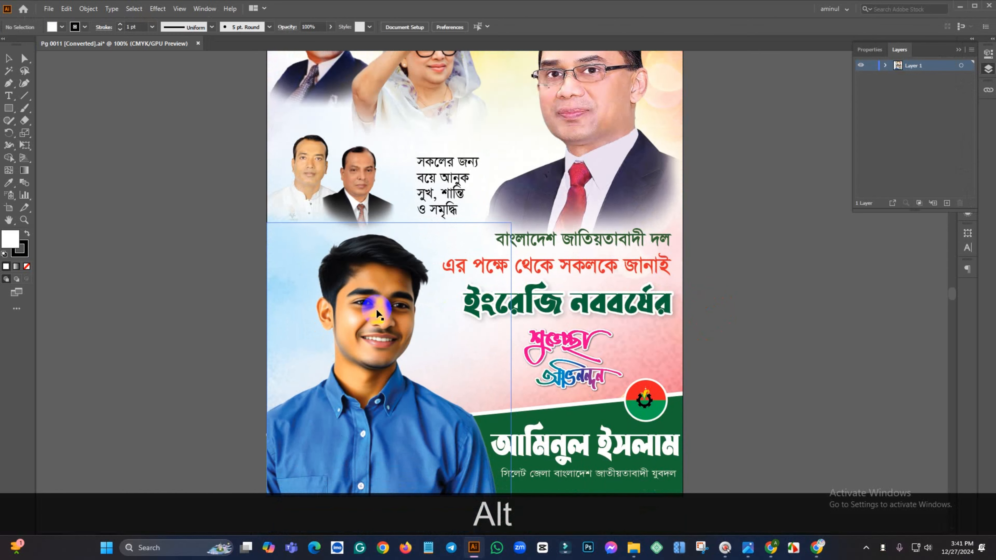
scroll(322, 337, up, 3)
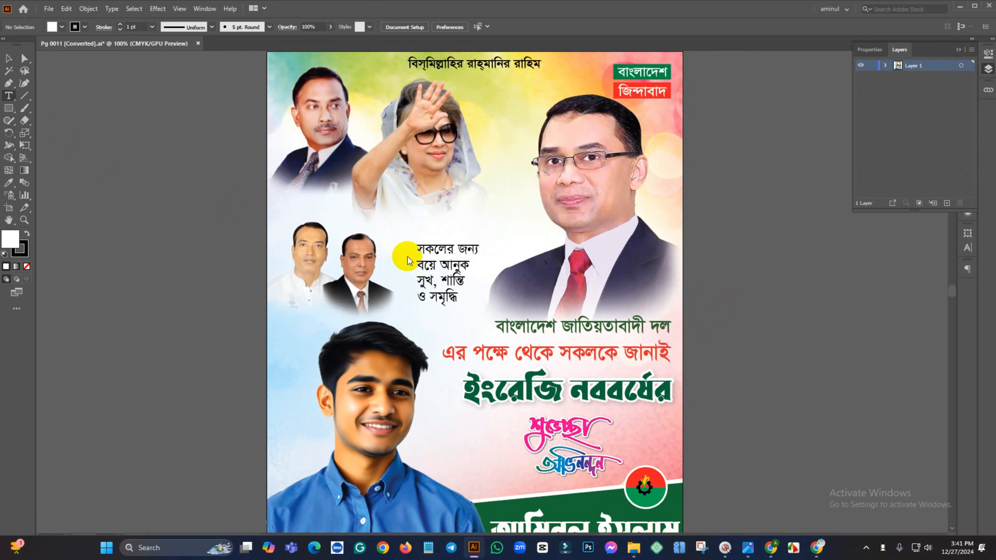
drag(425, 249, 462, 329)
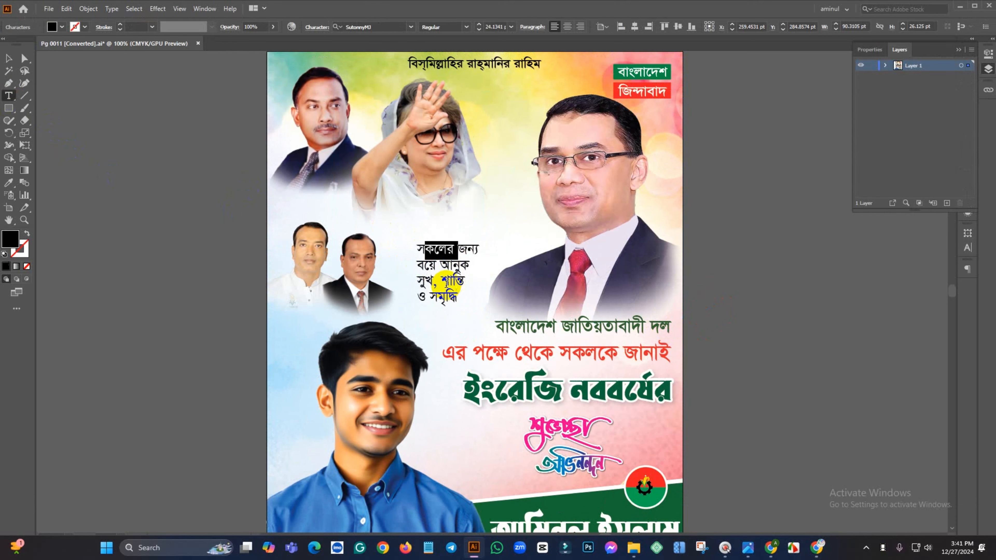